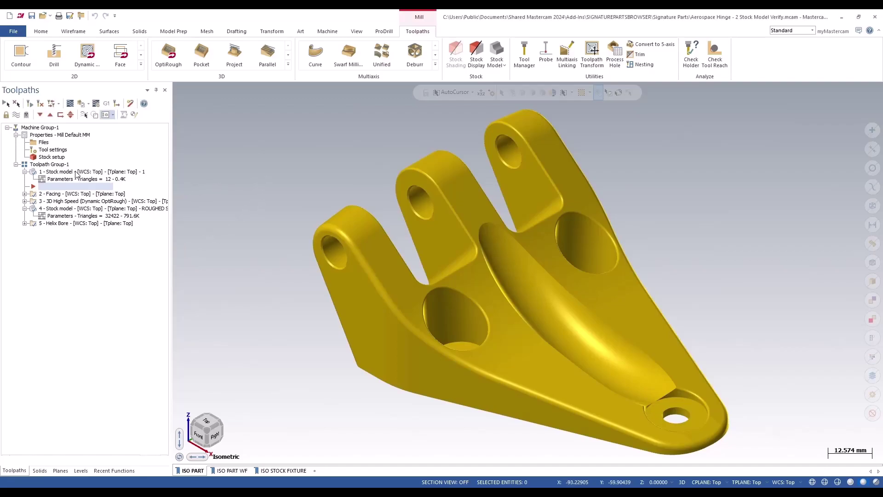
Open the machine group's stock setup and assign the hinge solid as the master model.
{"action": "left_click", "coordinate": [50, 158]}
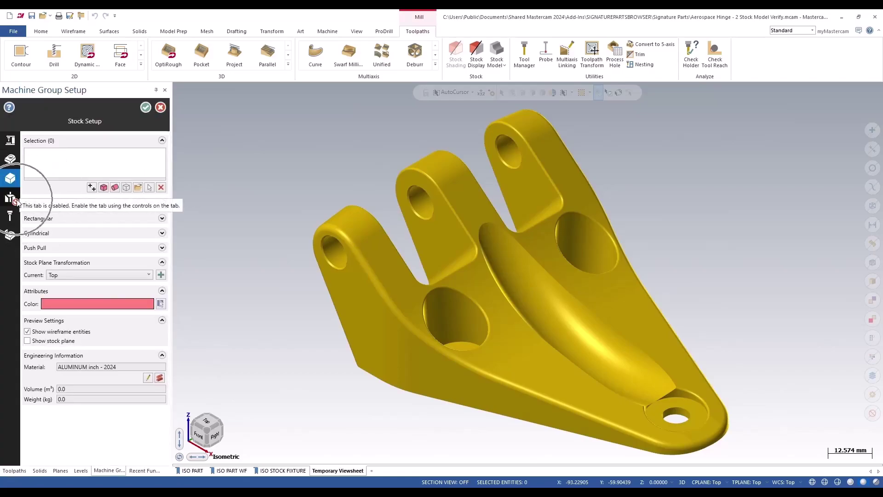
{"action": "mouse_move", "coordinate": [20, 204]}
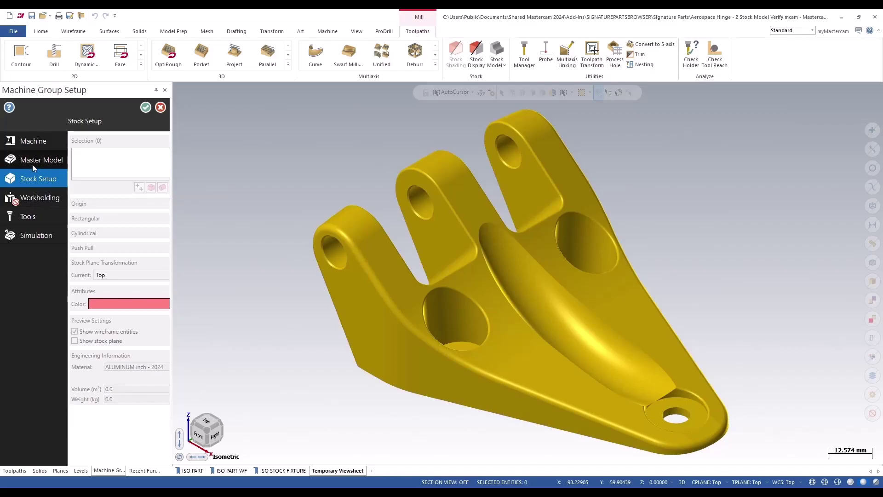
{"action": "left_click", "coordinate": [20, 161]}
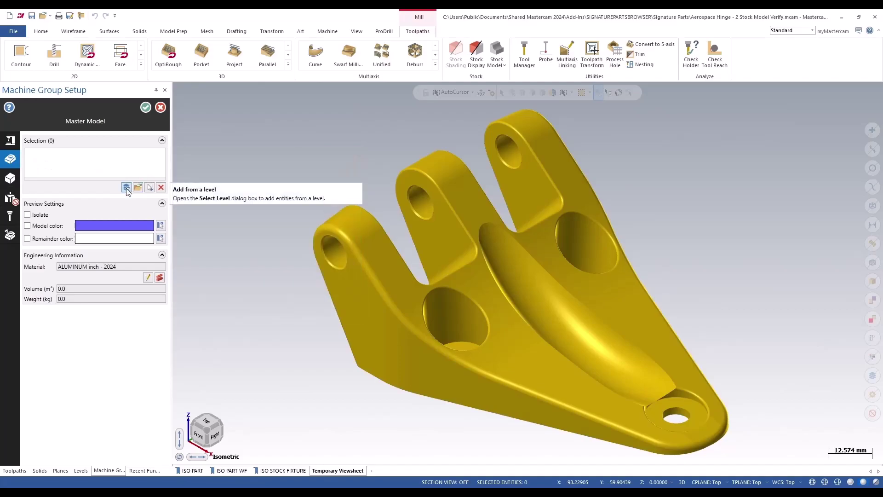
{"action": "left_click", "coordinate": [149, 188]}
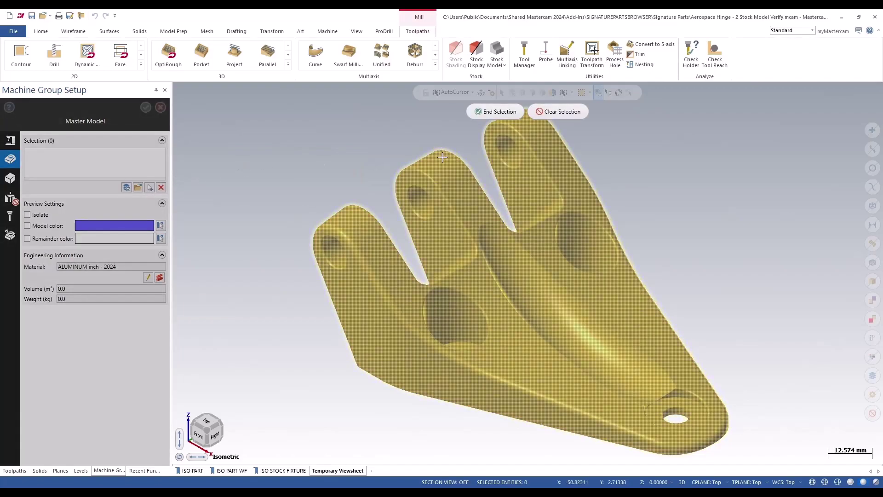
{"action": "left_click", "coordinate": [443, 158]}
{"action": "left_click", "coordinate": [496, 112]}
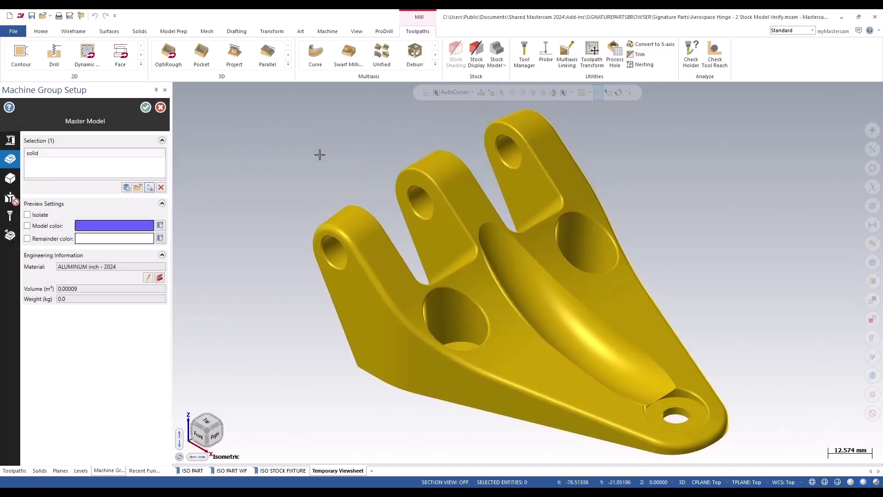
Create 150 × 101.6 × 76.2 mm rectangular stock from two opposite corners of the wireframe block in the ISO PART WF viewsheet.
{"action": "left_click", "coordinate": [11, 180]}
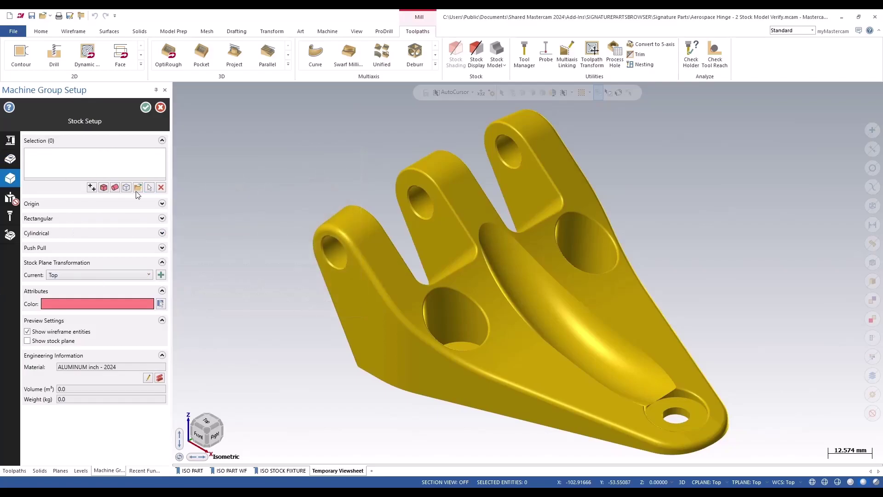
{"action": "left_click", "coordinate": [92, 188]}
{"action": "left_click", "coordinate": [104, 188]}
{"action": "left_click", "coordinate": [114, 188]}
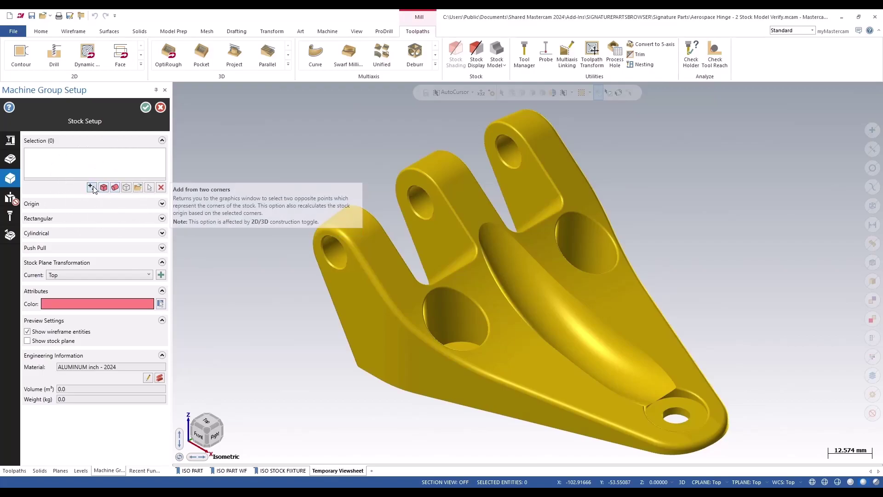
{"action": "left_click", "coordinate": [92, 188]}
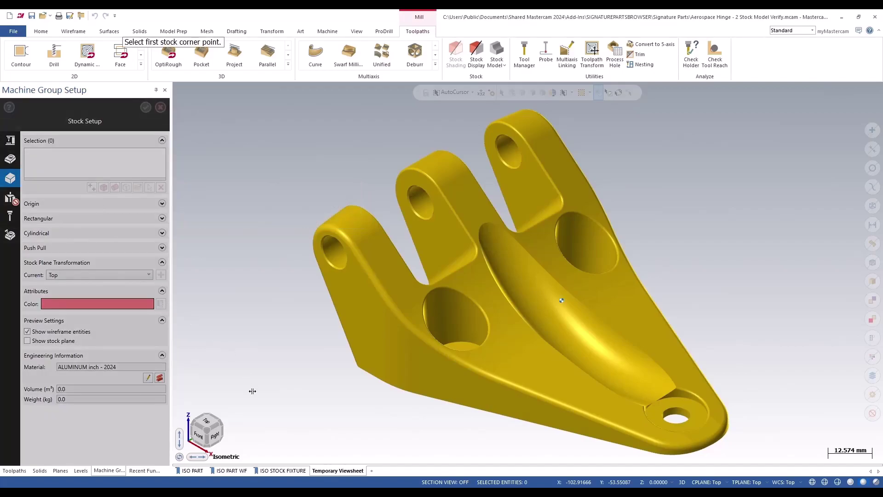
{"action": "left_click", "coordinate": [232, 471]}
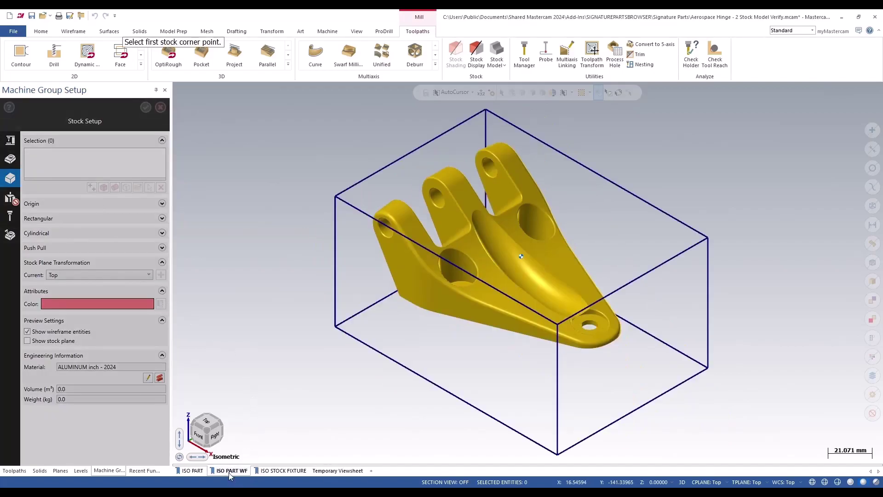
{"action": "left_click", "coordinate": [336, 328]}
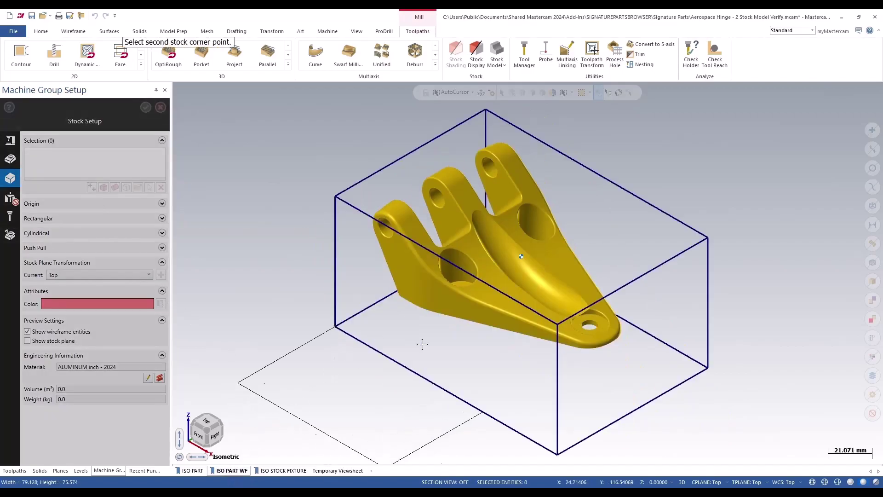
{"action": "left_click", "coordinate": [705, 238]}
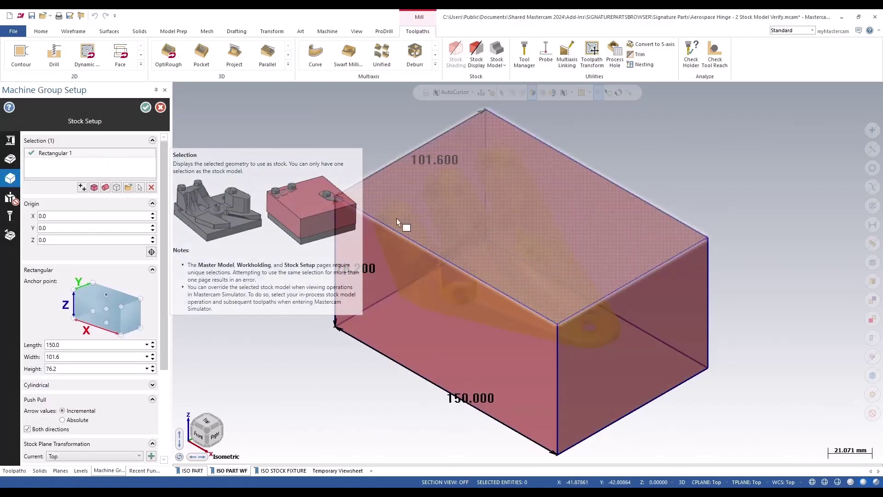
Remove all defined stock and create rectangular stock around the hinge solid.
{"action": "right_click", "coordinate": [61, 155]}
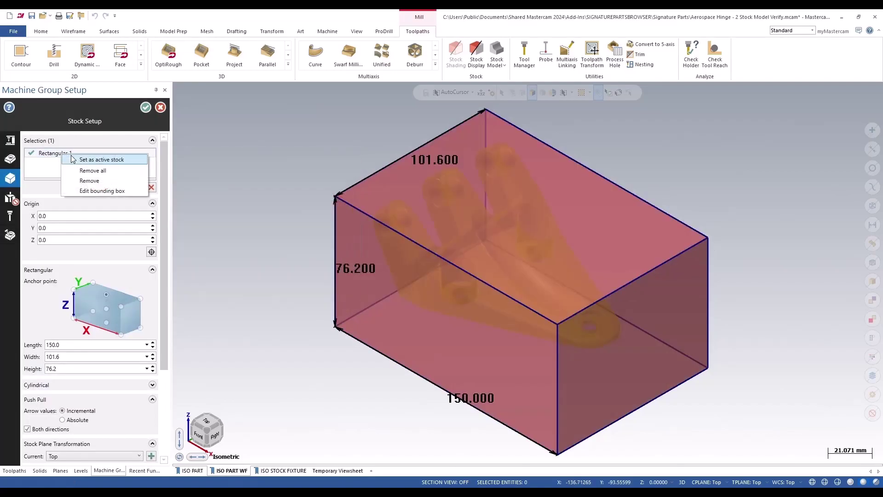
{"action": "left_click", "coordinate": [90, 173]}
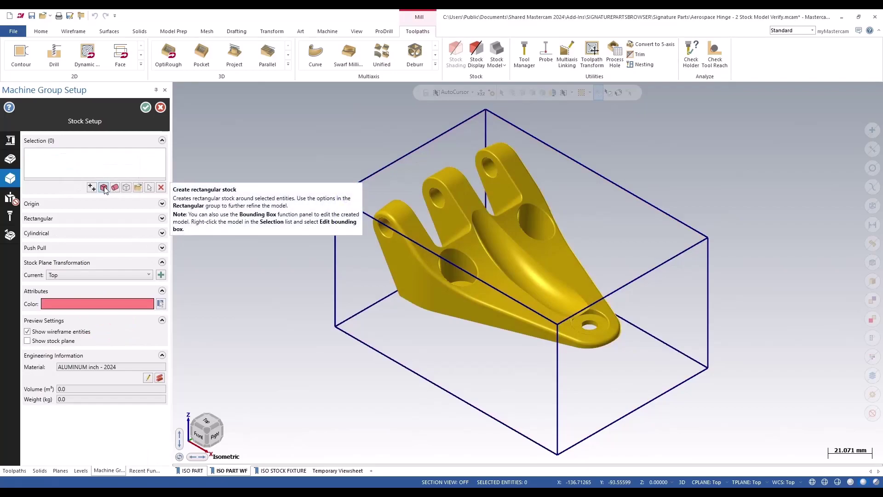
{"action": "left_click", "coordinate": [104, 188]}
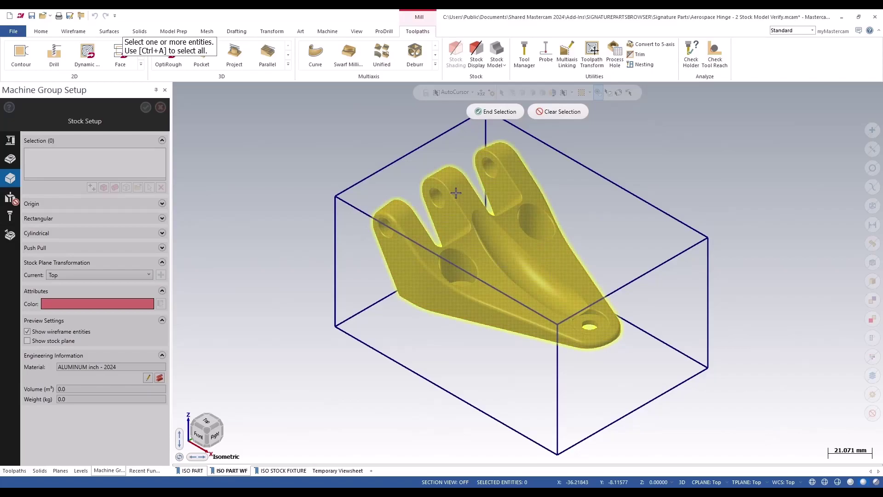
{"action": "left_click", "coordinate": [481, 111]}
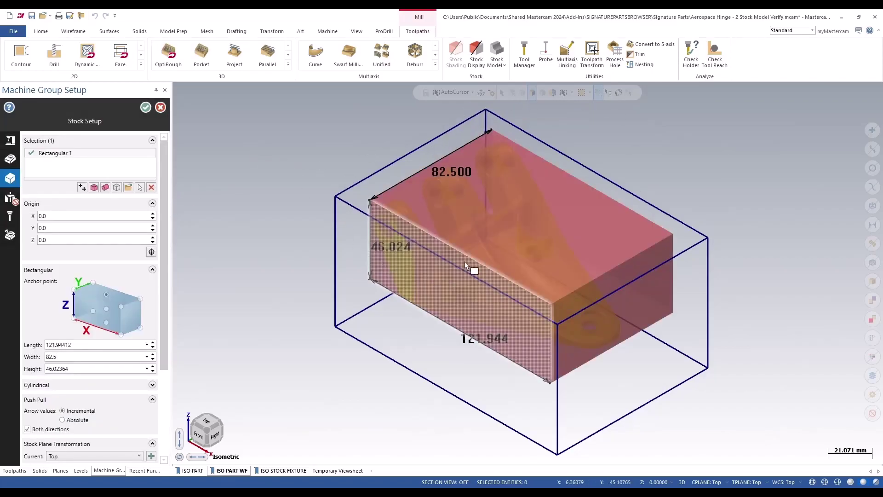
Push-pull the stock's side and end faces out to the wireframe block for a width of 101.6 mm and length of 150 mm.
{"action": "scroll", "coordinate": [60, 324], "scroll_direction": "down", "scroll_amount": 3}
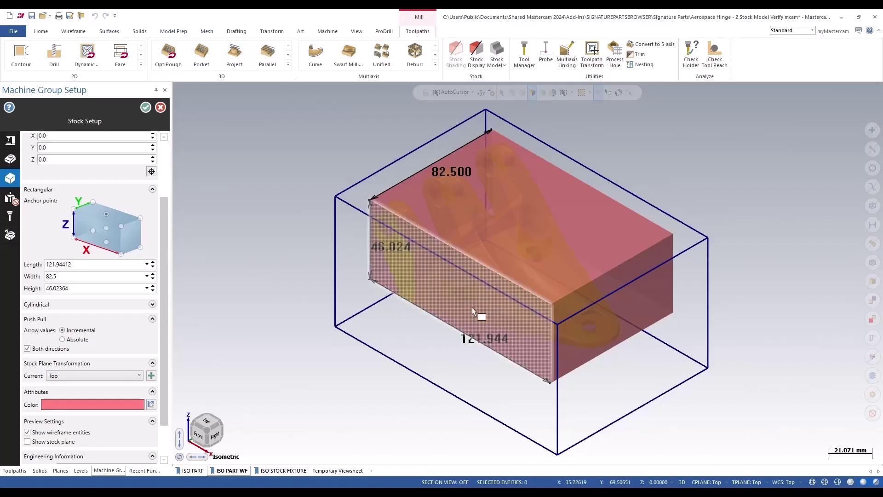
{"action": "left_click_drag", "start_coordinate": [465, 309], "coordinate": [335, 327]}
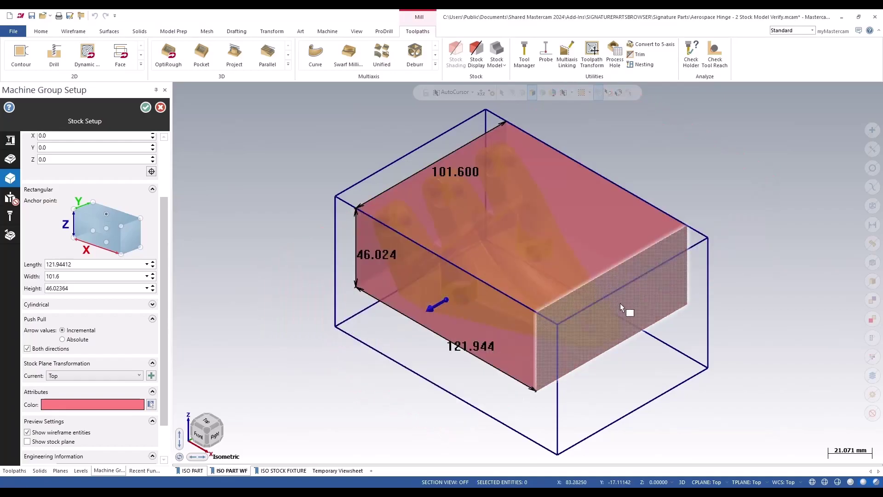
{"action": "left_click_drag", "start_coordinate": [658, 319], "coordinate": [709, 238]}
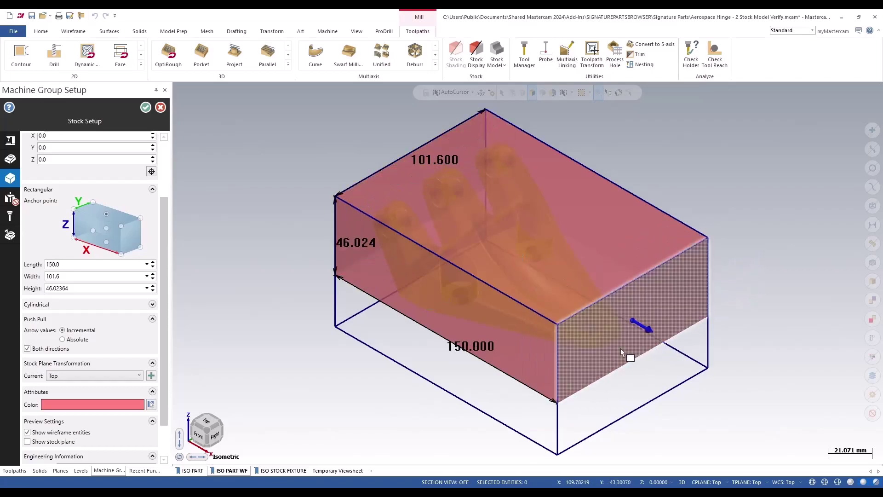
Push-pull the stock's bottom face in both directions to a height of 106.376 mm.
{"action": "middle_click_drag", "start_coordinate": [625, 357], "coordinate": [519, 374]}
{"action": "scroll", "coordinate": [519, 374], "scroll_direction": "down", "scroll_amount": 2}
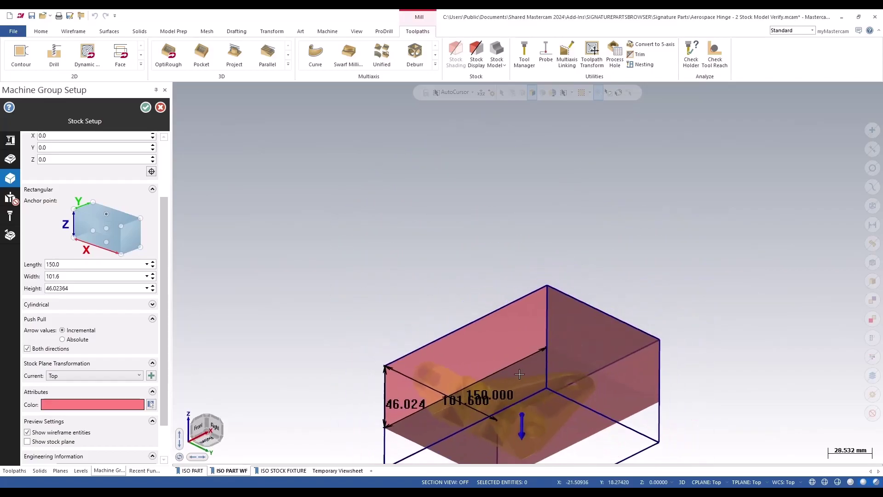
{"action": "left_click_drag", "start_coordinate": [521, 418], "coordinate": [546, 385]}
{"action": "key", "text": "alt+7"}
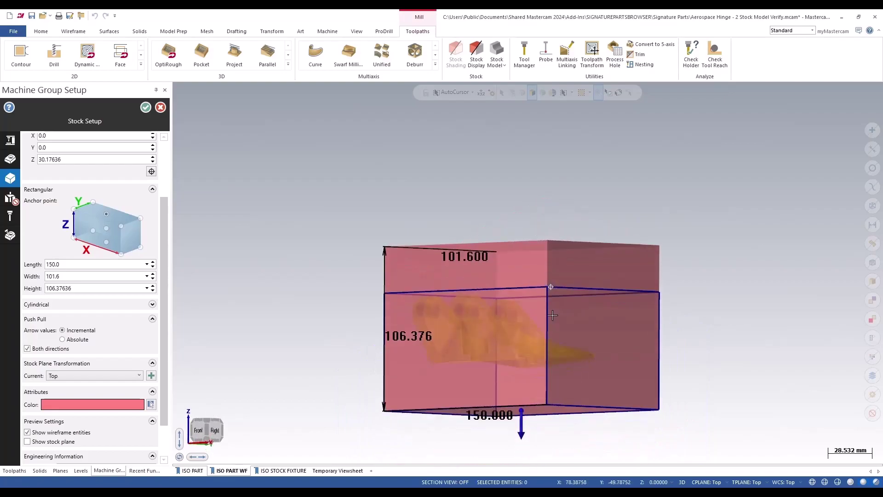
Turn off the Both directions push-pull option and remove all defined stock.
{"action": "left_click", "coordinate": [28, 348]}
{"action": "middle_click_drag", "start_coordinate": [570, 262], "coordinate": [356, 211]}
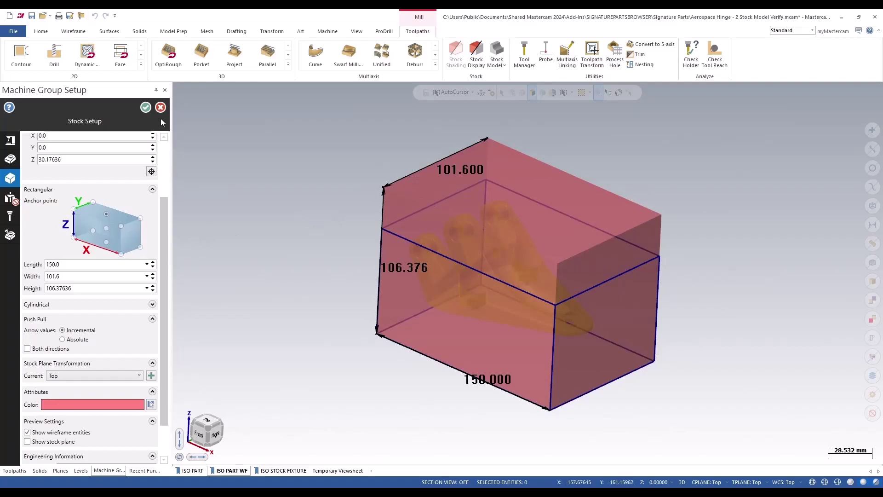
{"action": "left_click", "coordinate": [10, 158]}
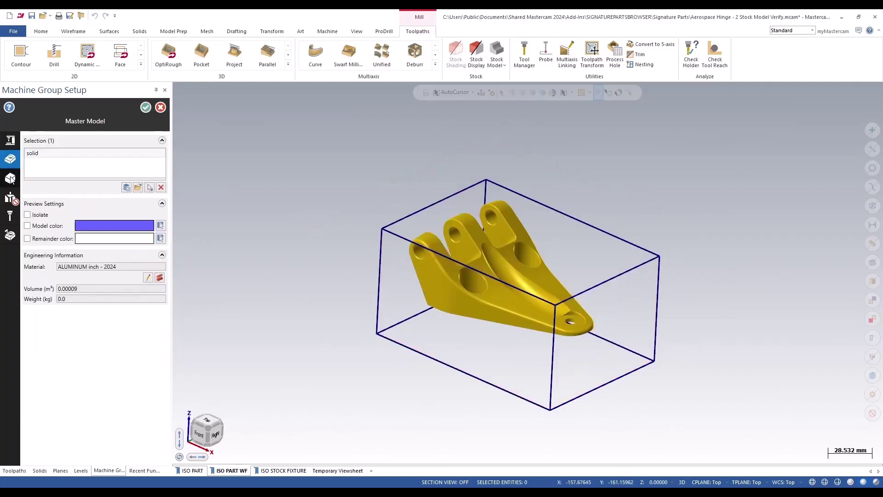
{"action": "left_click", "coordinate": [10, 179]}
{"action": "right_click", "coordinate": [62, 151]}
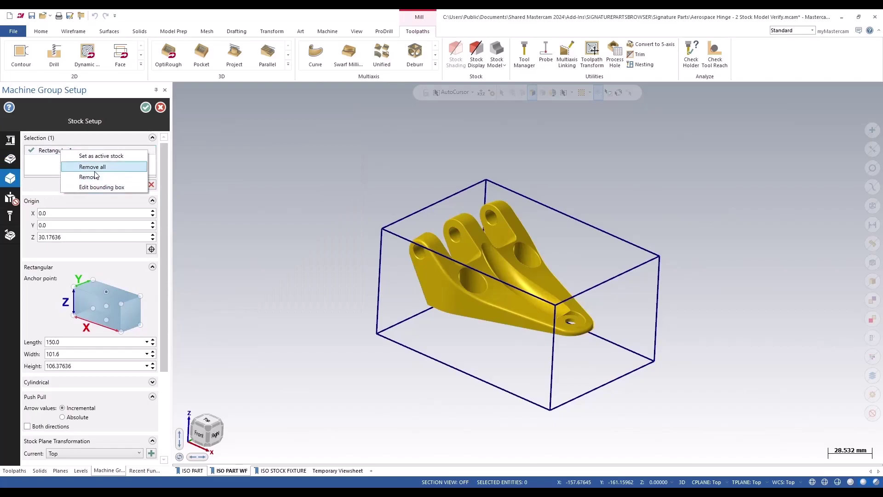
{"action": "left_click", "coordinate": [92, 168]}
Define rectangular stock of 150 × 101.6 × 76.2 mm by picking the wireframe block's lower and diagonally opposite upper corners.
{"action": "left_click", "coordinate": [92, 187]}
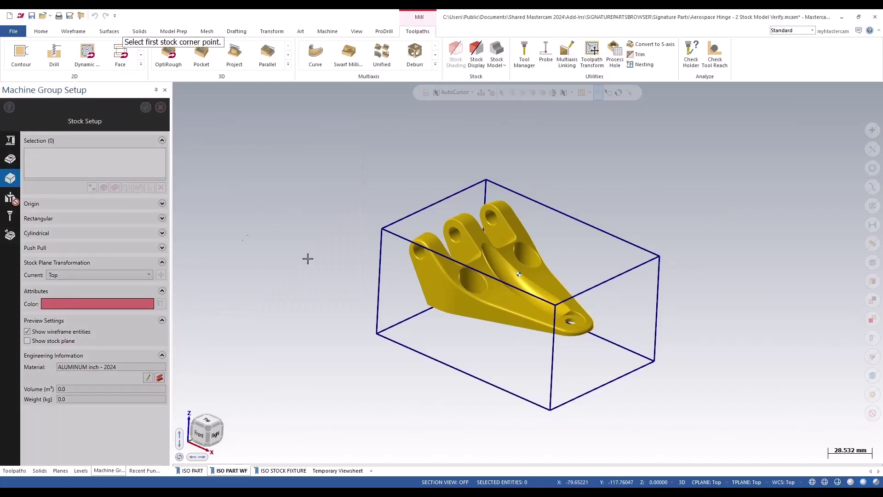
{"action": "left_click", "coordinate": [376, 333]}
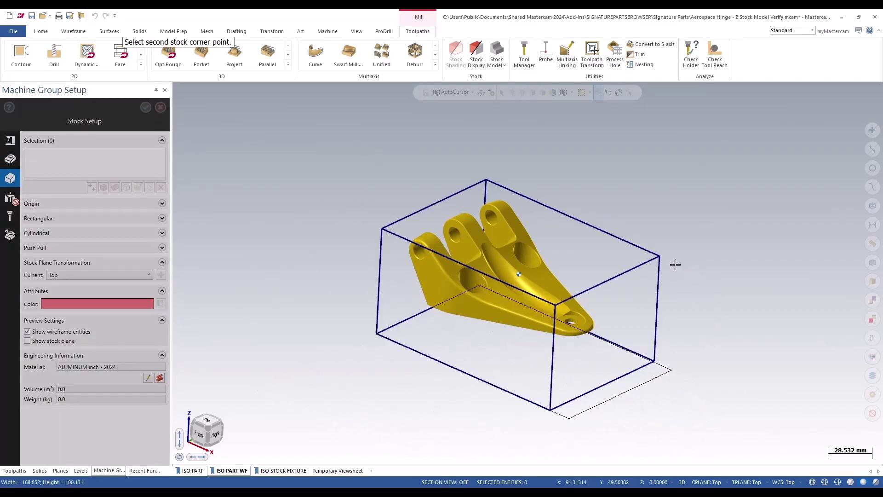
{"action": "left_click", "coordinate": [659, 256]}
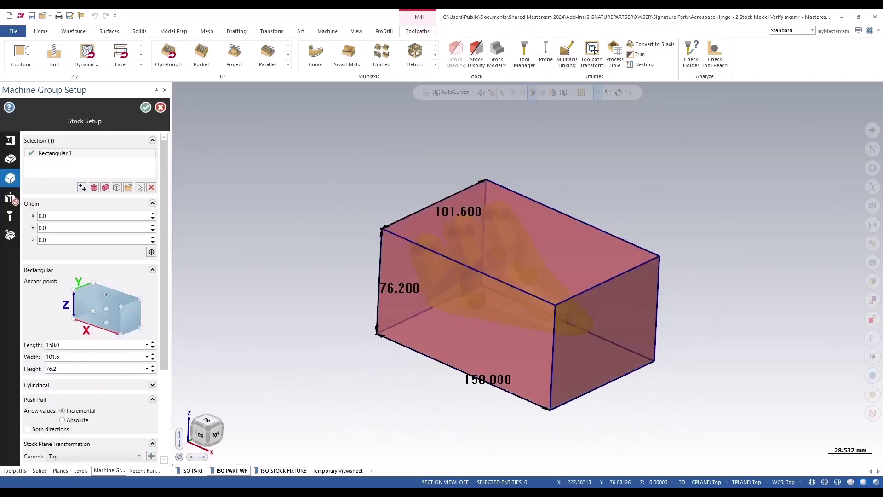
Enable fixtures for workholding and add the Lange Vise from level 1000, using the ISO STOCK FIXTURE viewsheet.
{"action": "left_click", "coordinate": [19, 204]}
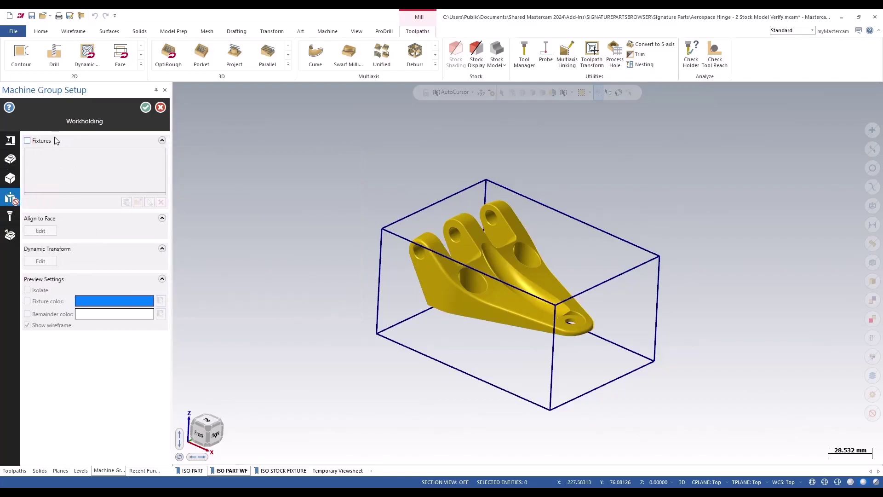
{"action": "left_click", "coordinate": [27, 141]}
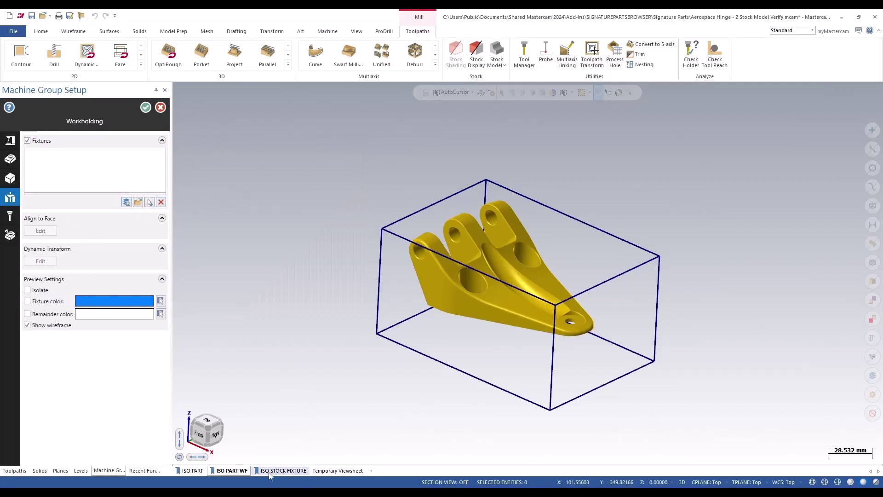
{"action": "left_click", "coordinate": [283, 470]}
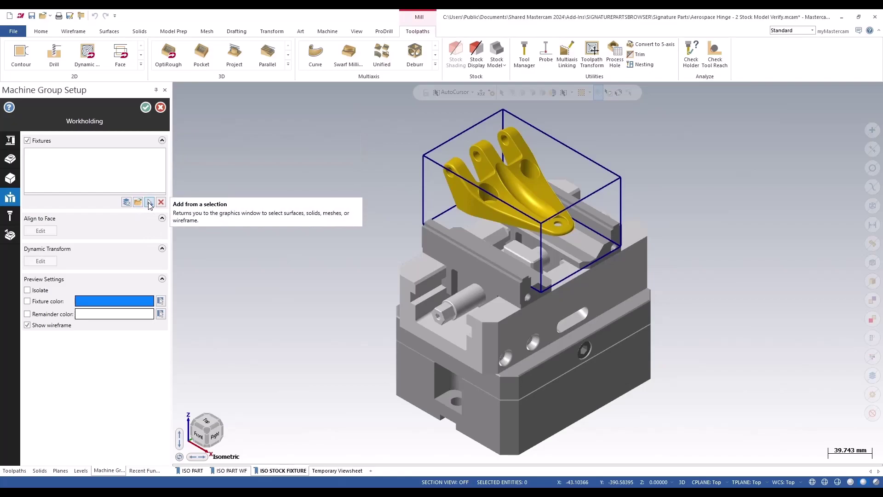
{"action": "left_click", "coordinate": [126, 202]}
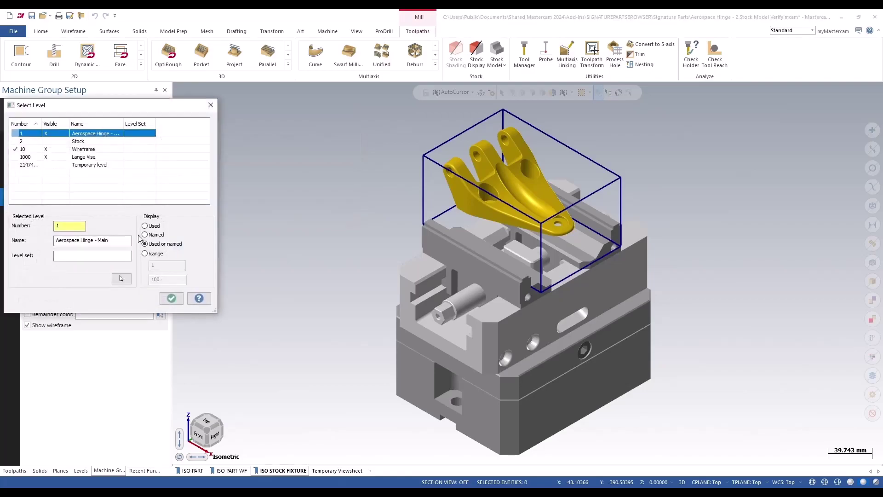
{"action": "left_click", "coordinate": [43, 158]}
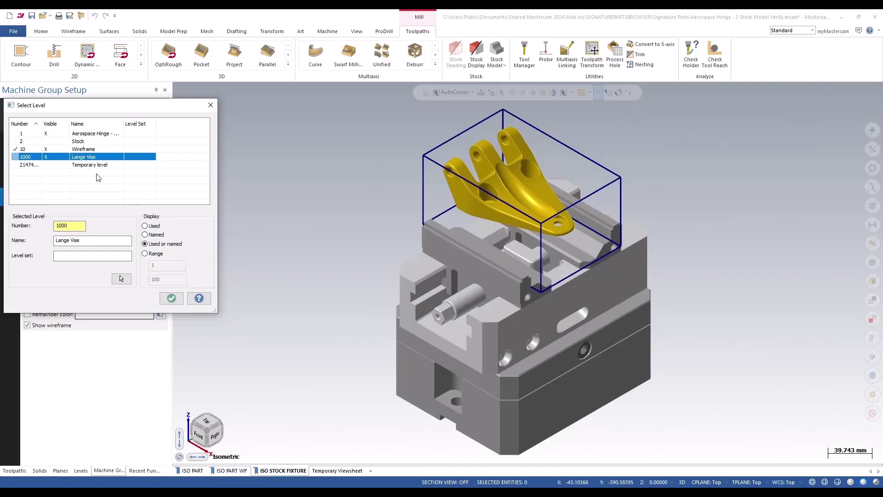
{"action": "left_click", "coordinate": [169, 299]}
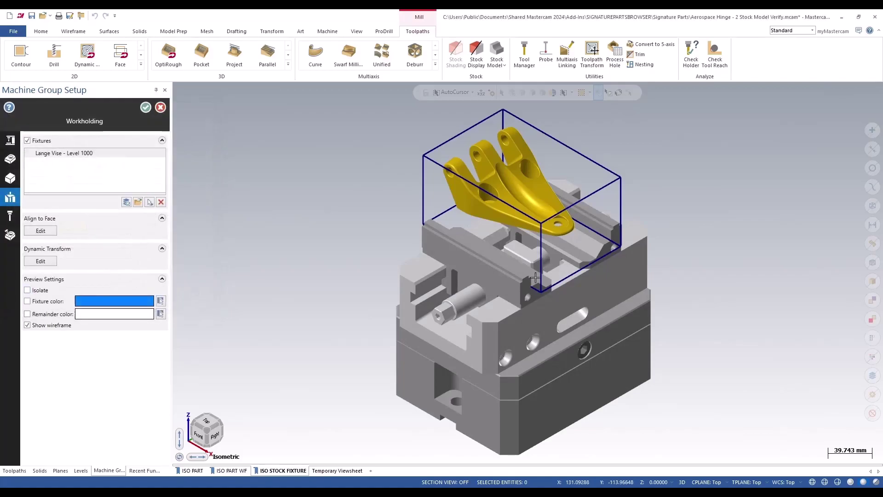
Check the simulation settings and accept the machine group setup.
{"action": "left_click", "coordinate": [8, 235]}
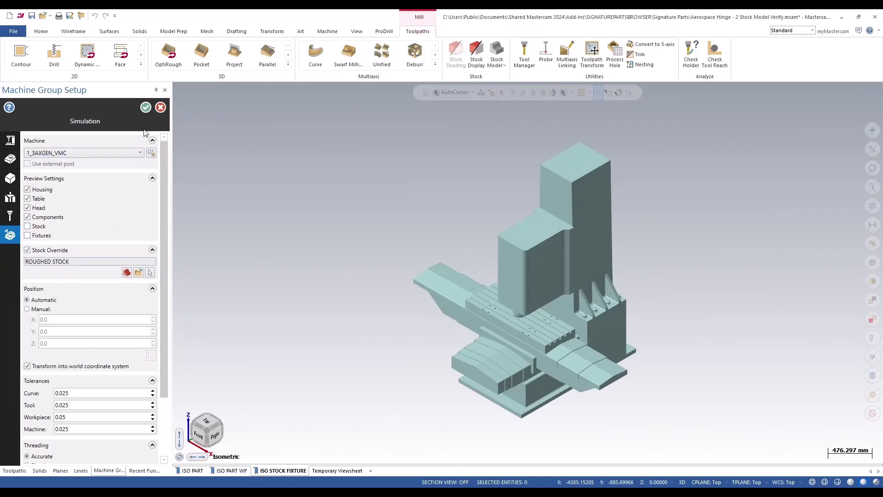
{"action": "left_click", "coordinate": [146, 107]}
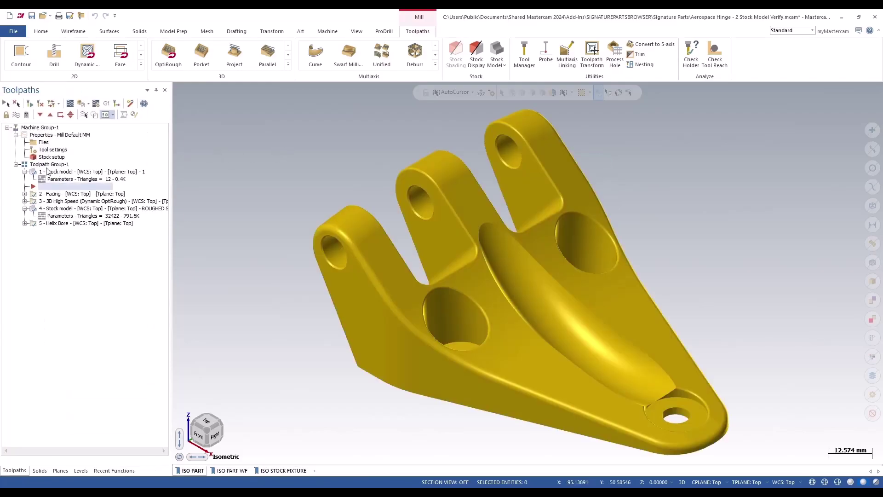
Display the first stock model operation in the graphics window.
{"action": "left_click", "coordinate": [17, 115]}
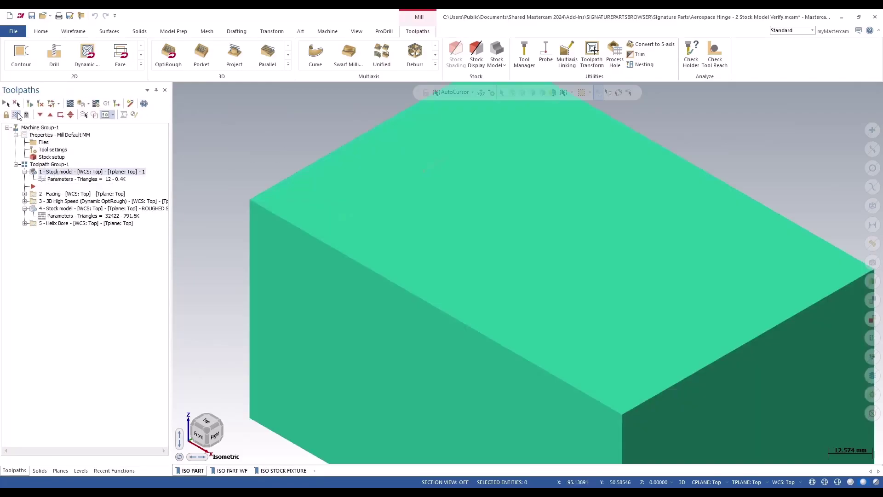
Toggle the first stock model's display and leave it hidden to view the finished hinge part.
{"action": "left_click", "coordinate": [16, 115]}
{"action": "left_click", "coordinate": [16, 115]}
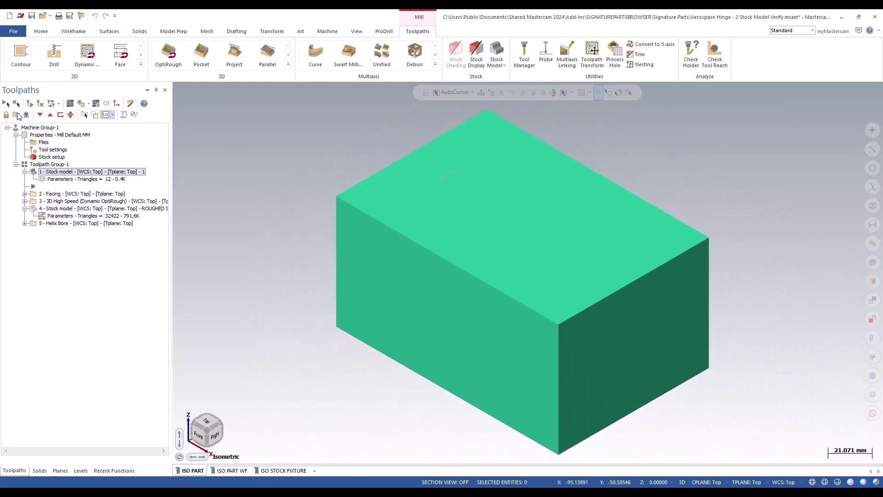
{"action": "left_click", "coordinate": [16, 115]}
{"action": "left_click", "coordinate": [17, 115]}
{"action": "left_click", "coordinate": [17, 115]}
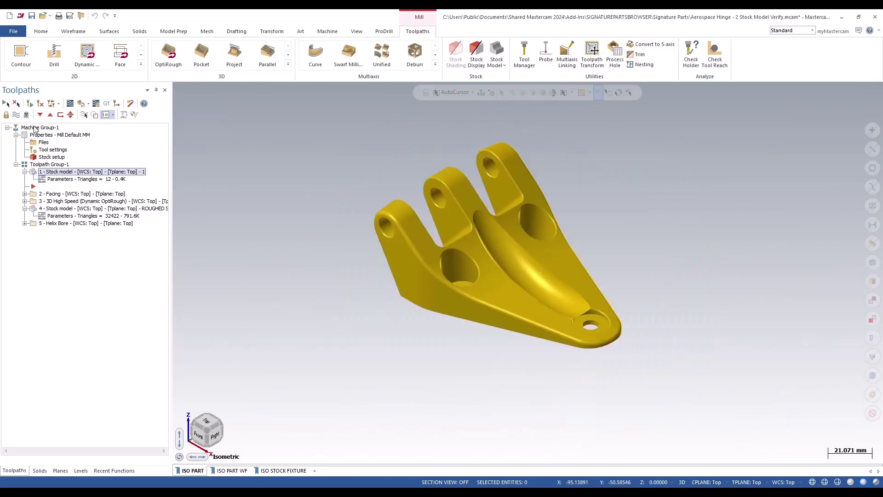
Display the ROUGHED STOCK stock model, operation 4, in the graphics window.
{"action": "left_click", "coordinate": [58, 210]}
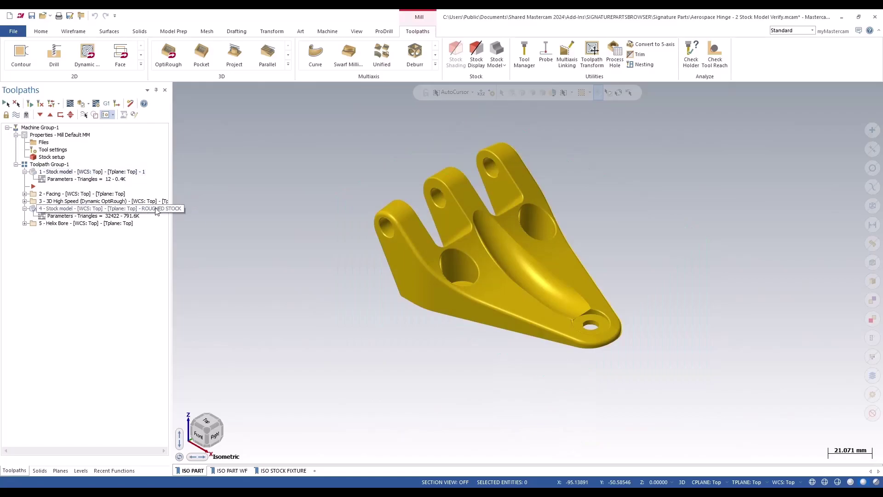
{"action": "left_click", "coordinate": [17, 115]}
{"action": "left_click", "coordinate": [16, 115]}
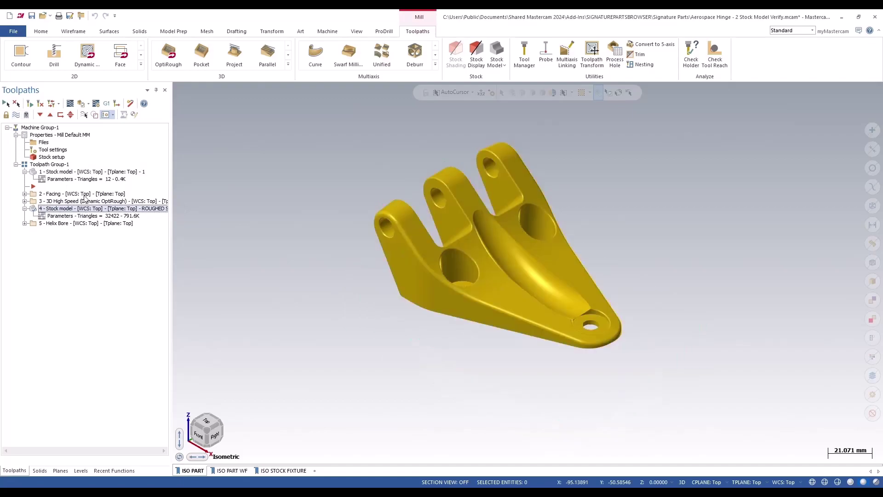
{"action": "left_click", "coordinate": [57, 224]}
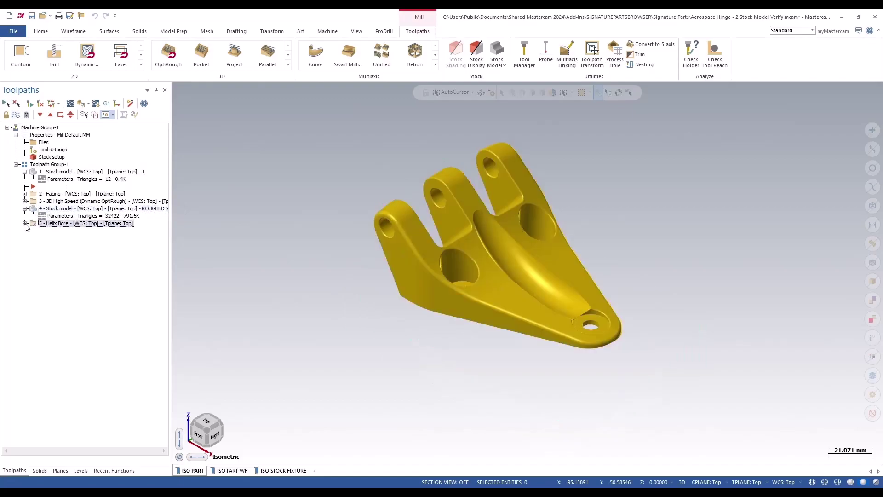
{"action": "left_click", "coordinate": [56, 209]}
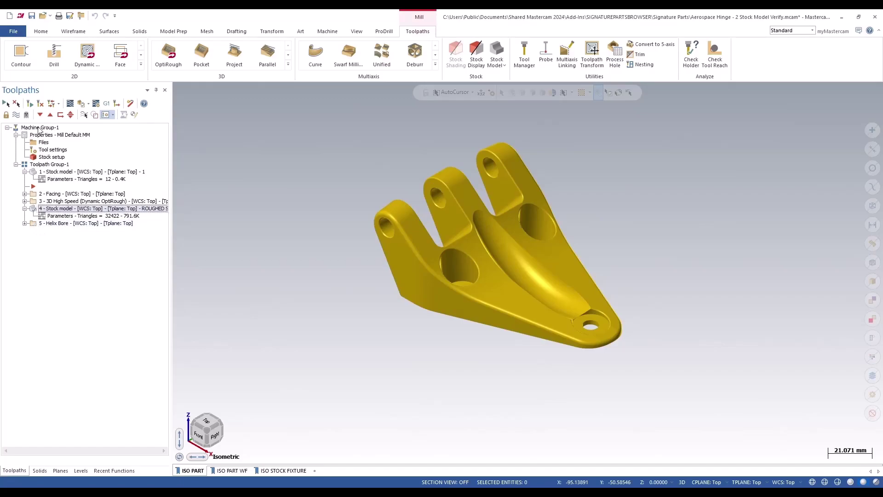
{"action": "left_click", "coordinate": [16, 115]}
Set the simulation stock override to the ROUGHED STOCK stock model and accept the machine group setup.
{"action": "left_click", "coordinate": [66, 224]}
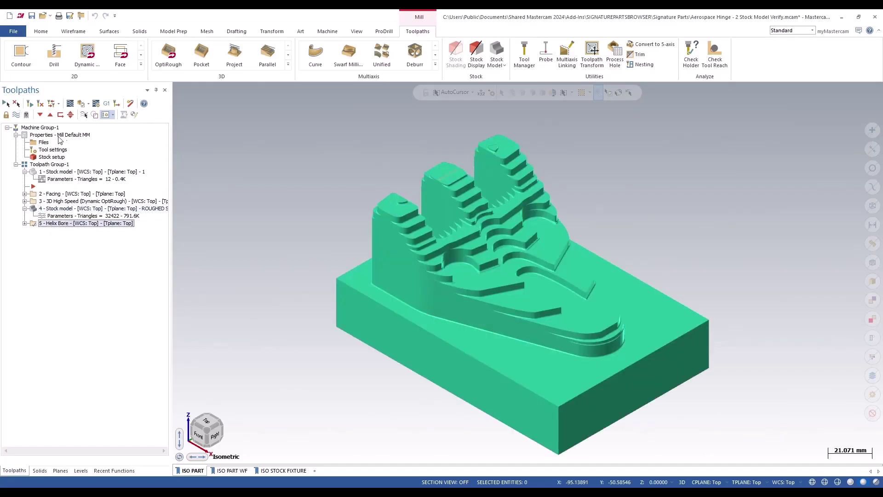
{"action": "left_click", "coordinate": [96, 104]}
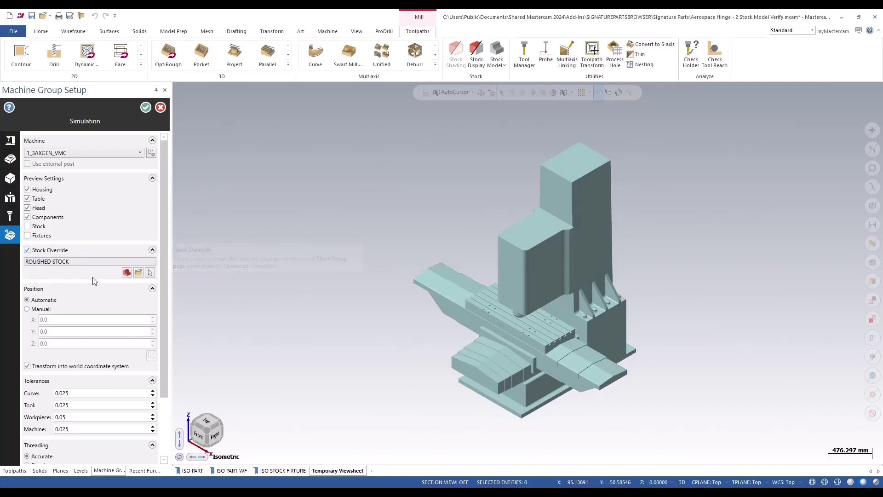
{"action": "left_click", "coordinate": [127, 273]}
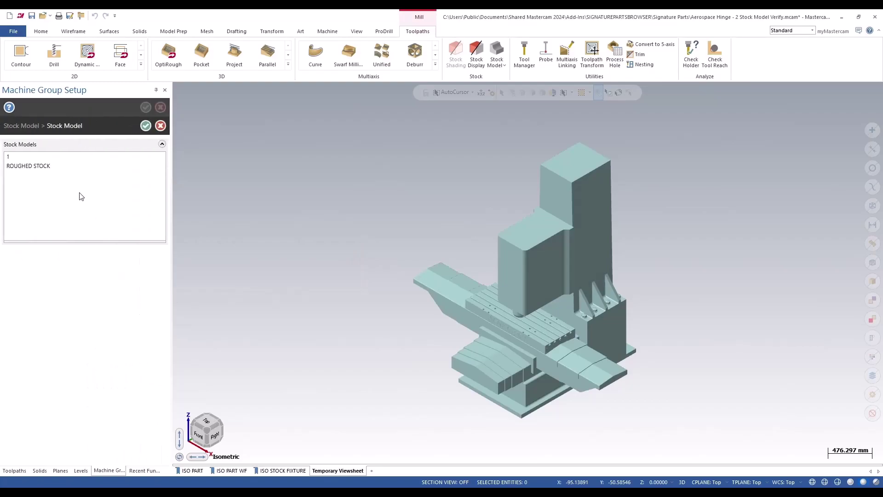
{"action": "left_click", "coordinate": [21, 165]}
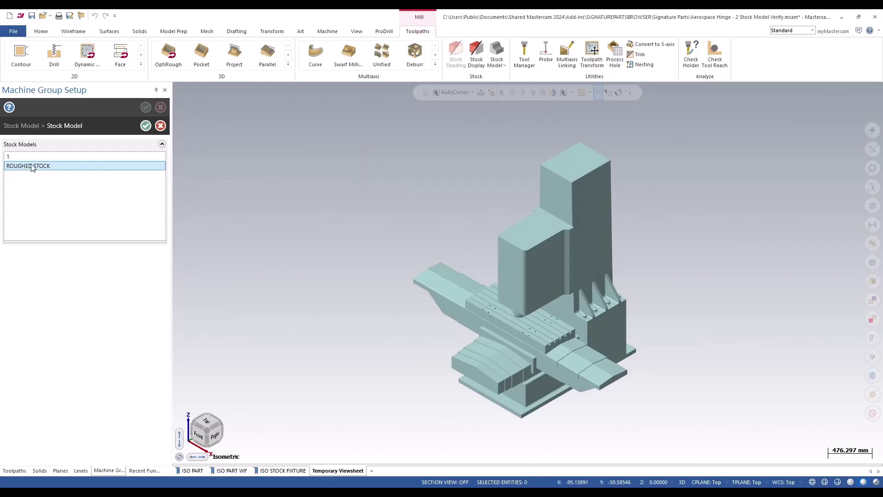
{"action": "left_click", "coordinate": [146, 126]}
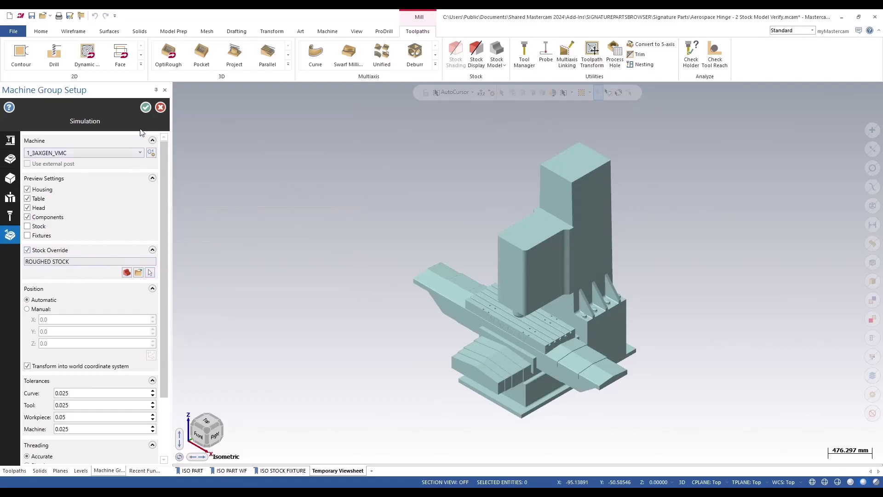
{"action": "left_click", "coordinate": [146, 107]}
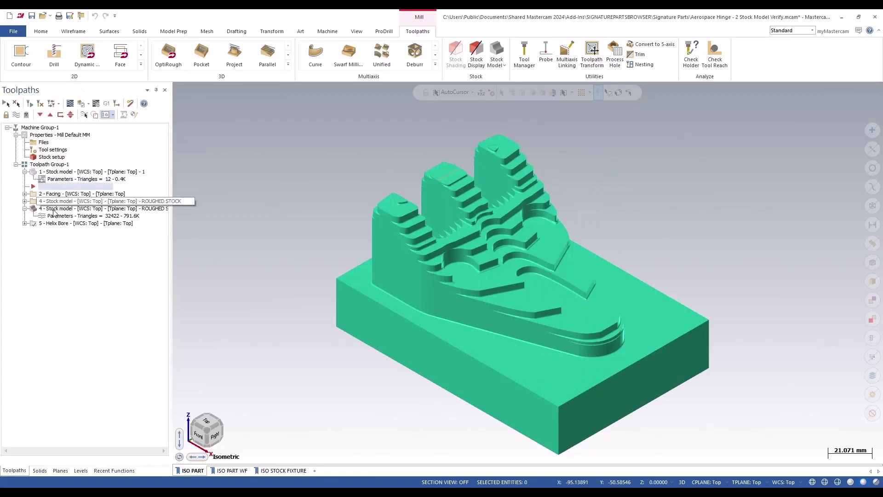
Select only the Helix Bore operation and open it for verification in Mastercam Simulator.
{"action": "left_click", "coordinate": [54, 209]}
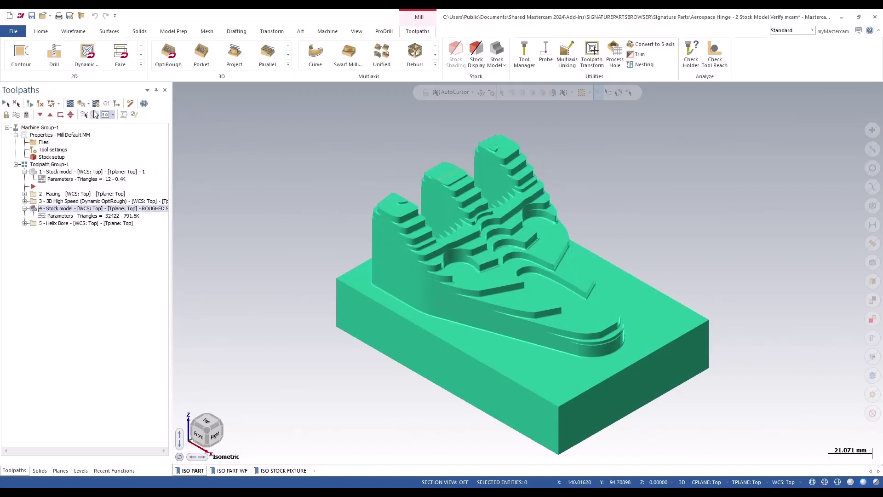
{"action": "key", "text": "Down"}
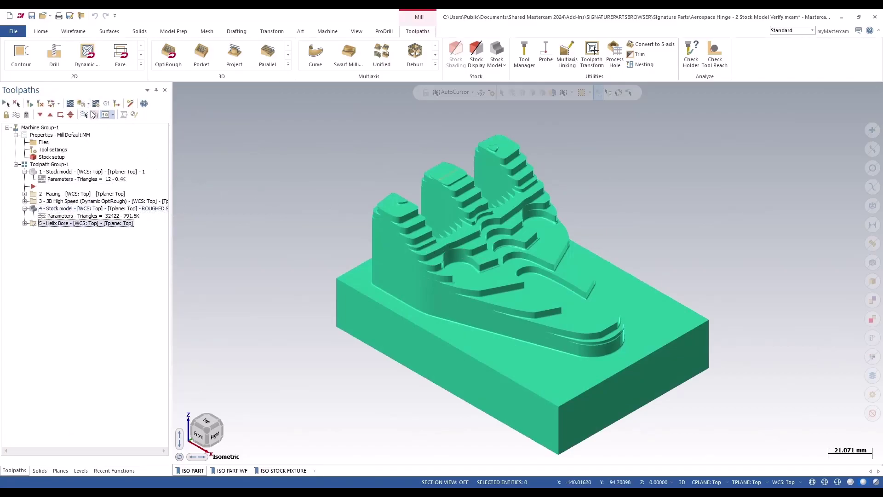
{"action": "left_click", "coordinate": [94, 115]}
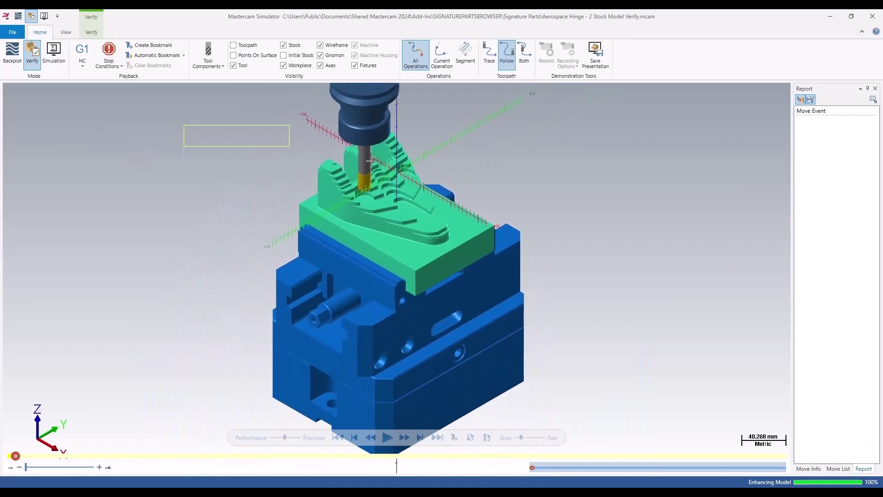
{"action": "left_click_drag", "start_coordinate": [371, 159], "coordinate": [666, 365]}
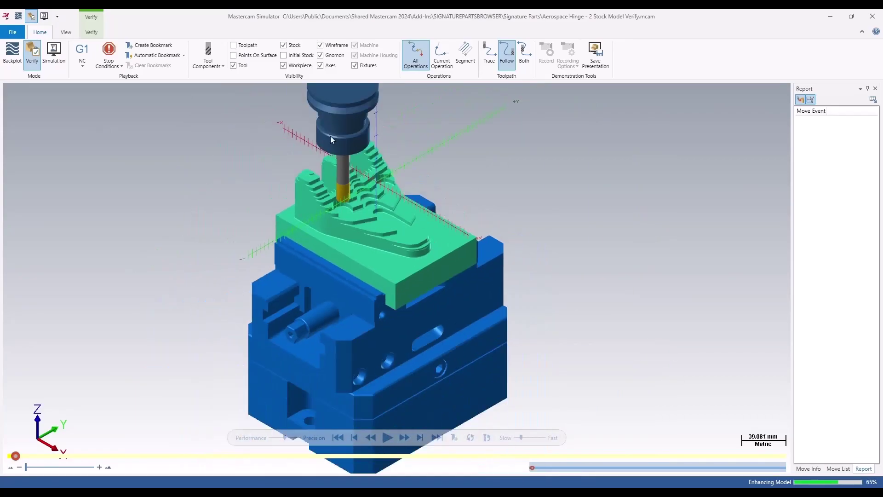
Toggle the visibility of the workpiece, stock and fixtures to examine each one separately in the simulator.
{"action": "left_click", "coordinate": [284, 66]}
{"action": "left_click", "coordinate": [285, 46]}
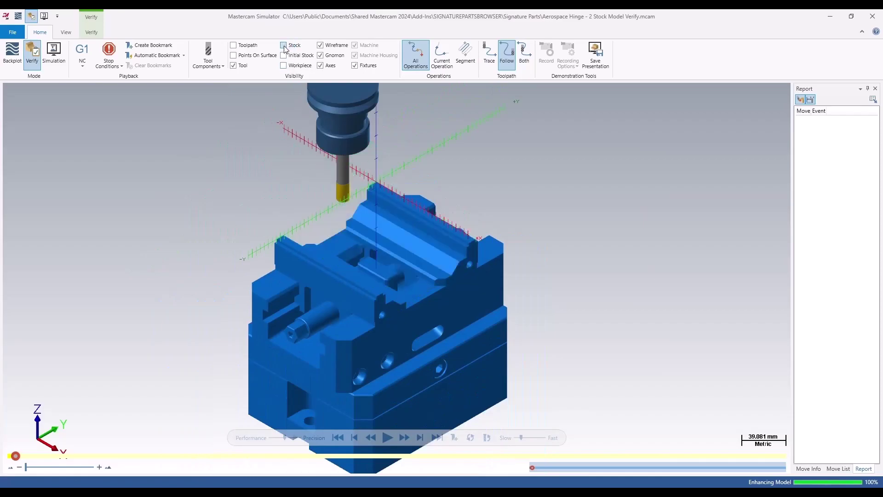
{"action": "left_click", "coordinate": [284, 66]}
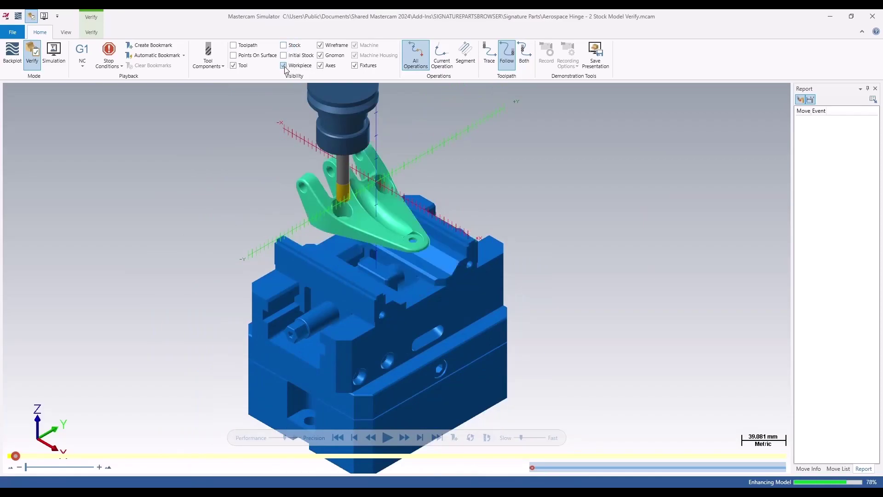
{"action": "left_click", "coordinate": [285, 67]}
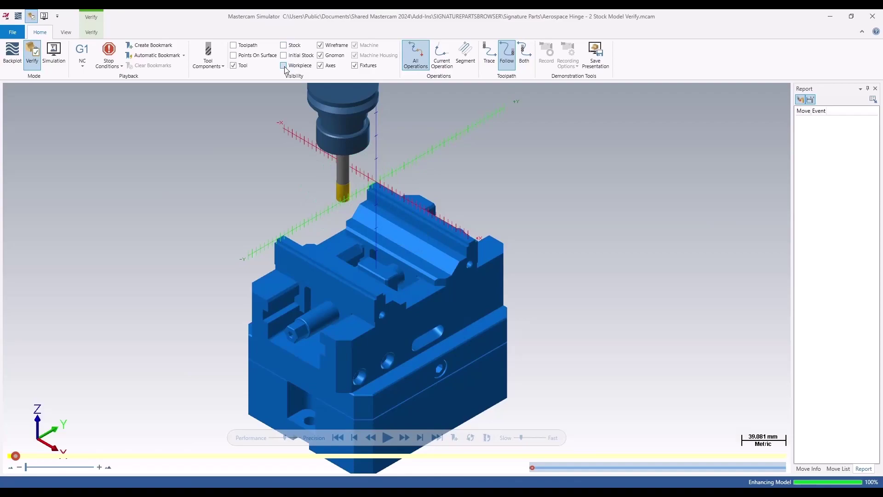
{"action": "left_click", "coordinate": [284, 46]}
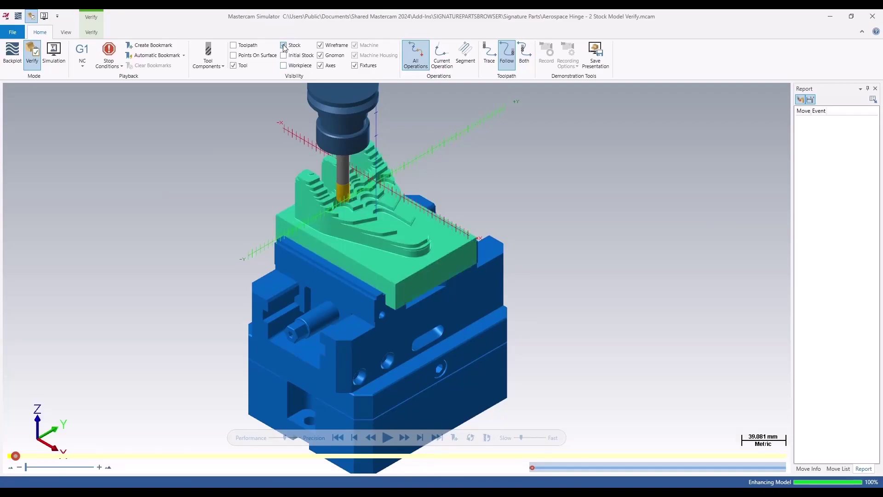
{"action": "left_click", "coordinate": [284, 46]}
{"action": "left_click", "coordinate": [354, 66]}
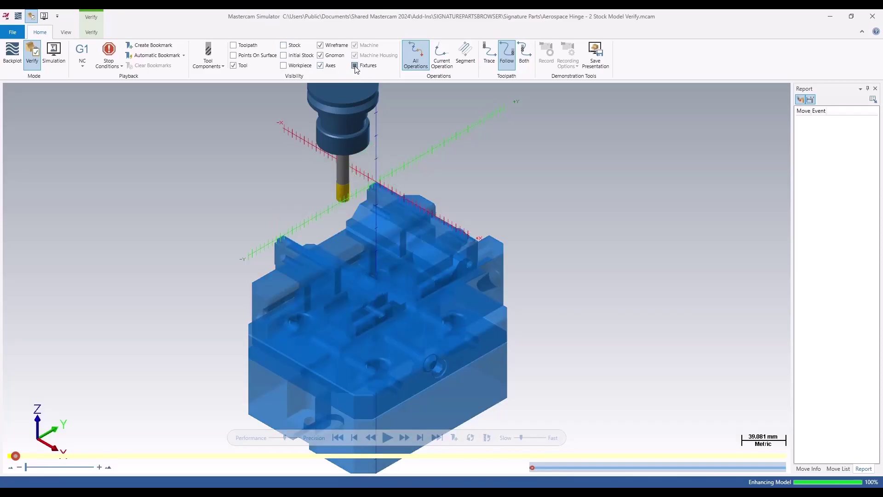
{"action": "left_click", "coordinate": [355, 66]}
Show the workpiece and stock together and play the Helix Bore verification.
{"action": "left_click", "coordinate": [283, 66]}
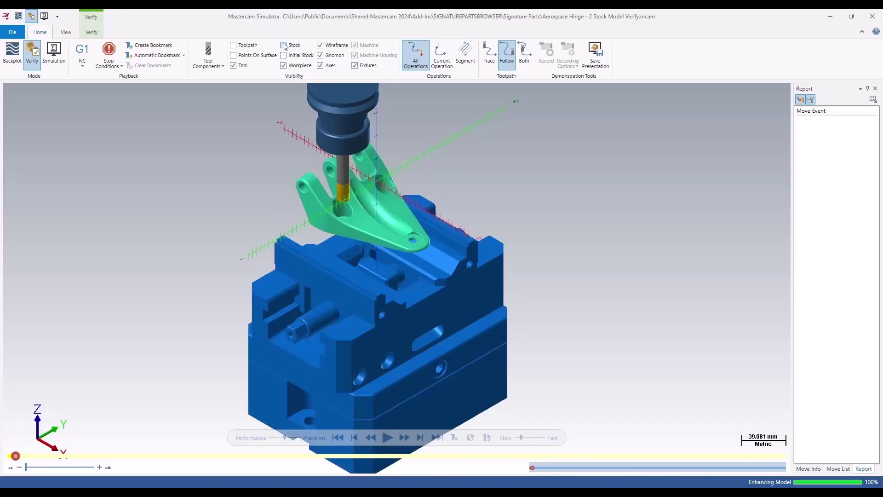
{"action": "left_click", "coordinate": [284, 45]}
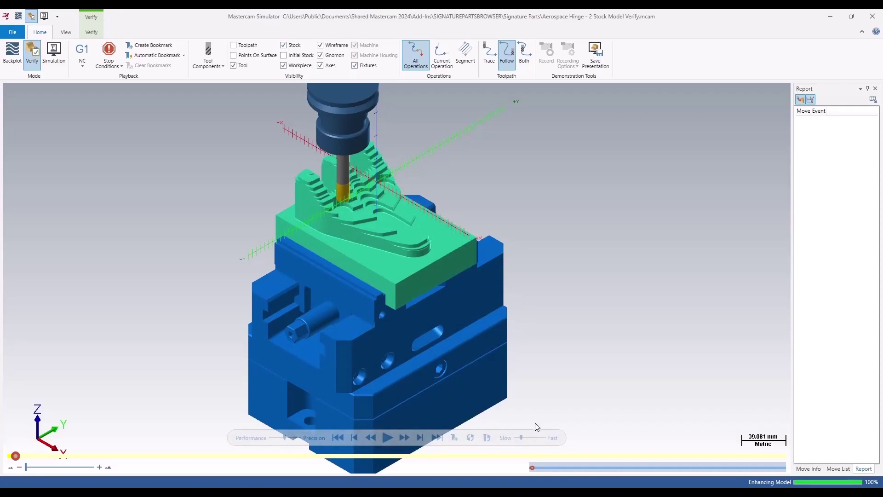
{"action": "left_click", "coordinate": [387, 437]}
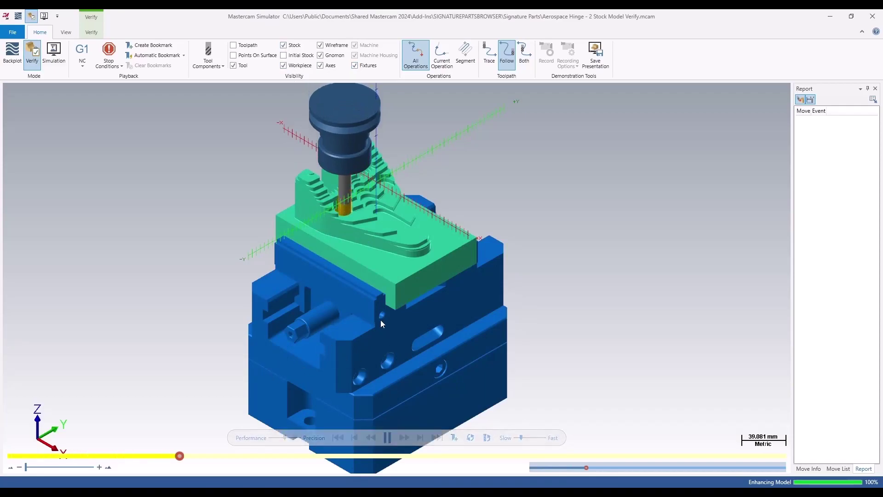